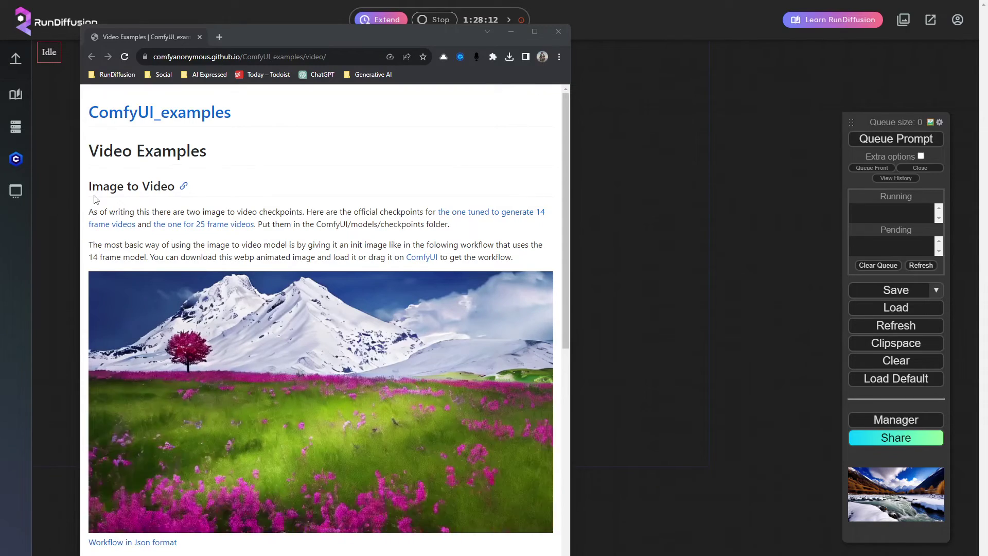
Step: Load the example Image to Video workflow and set its checkpoint to video/svd.safetensors
drag(238, 391, 653, 262)
drag(386, 404, 431, 414)
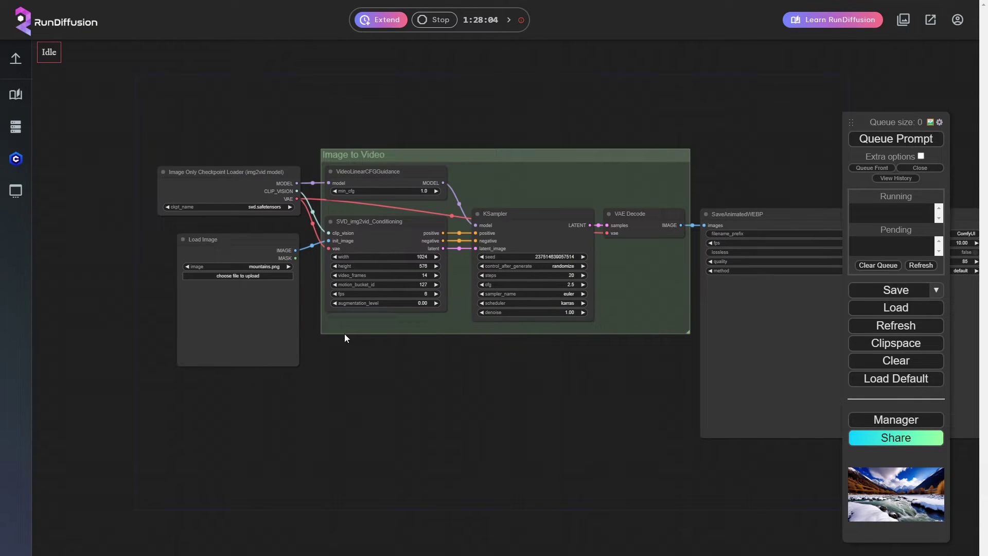
click(266, 207)
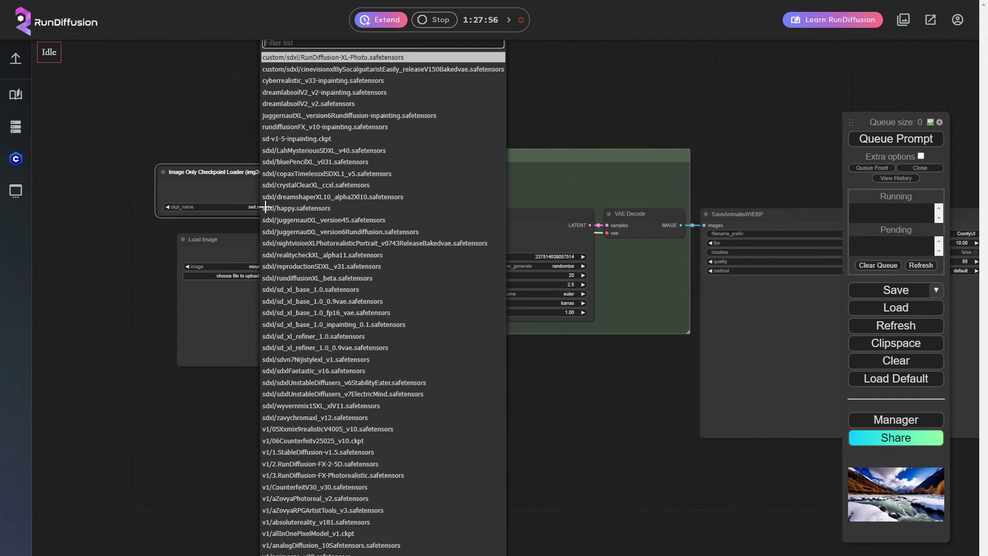
text(svd)
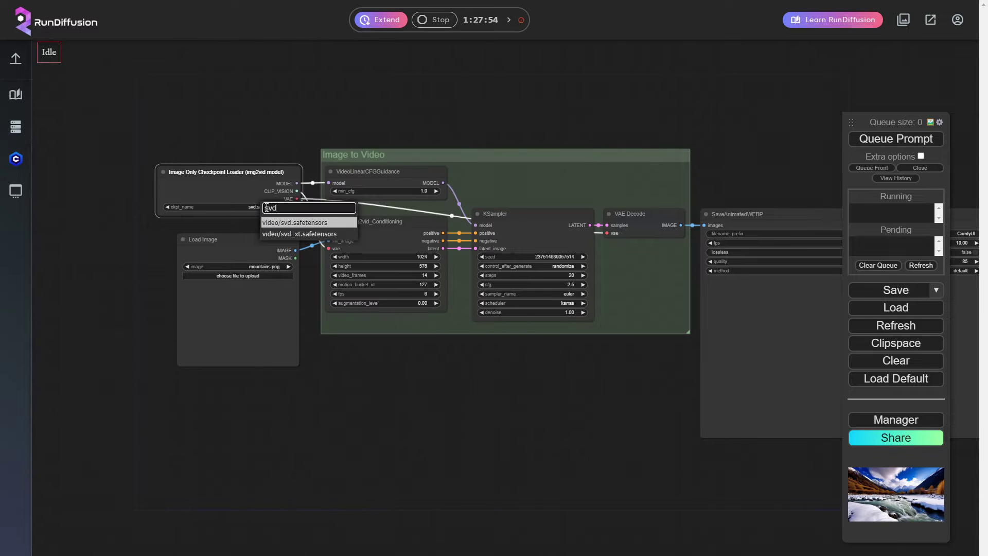
click(314, 221)
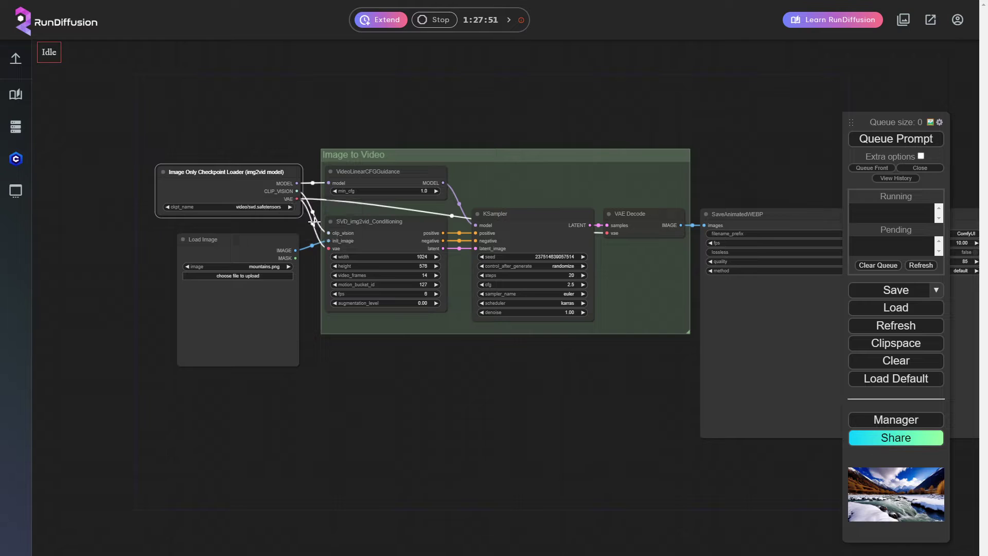
Step: Load the wizard figurine image ComfyUI_00111_ (1).png into the Load Image node, replacing mountains.png
click(240, 277)
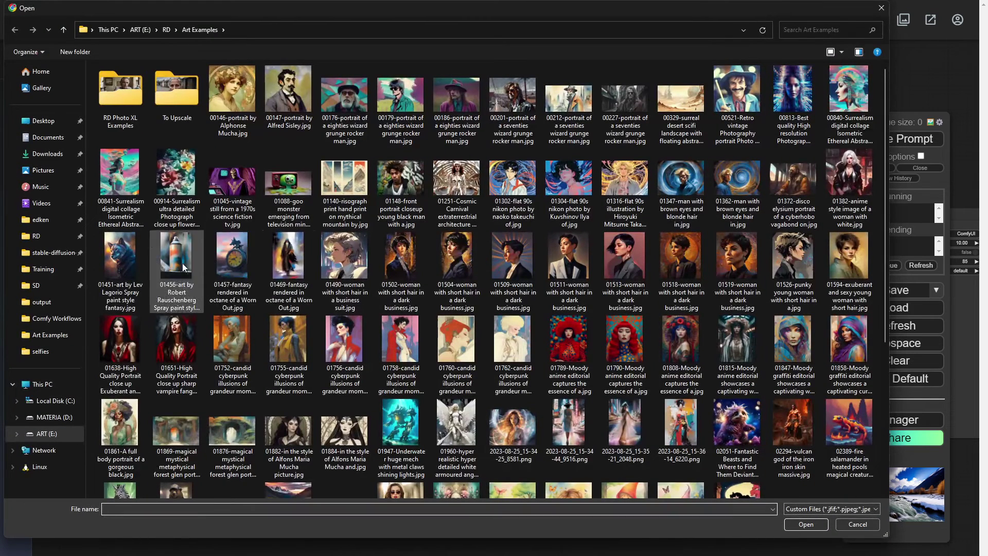
scroll(314, 316, down, 3)
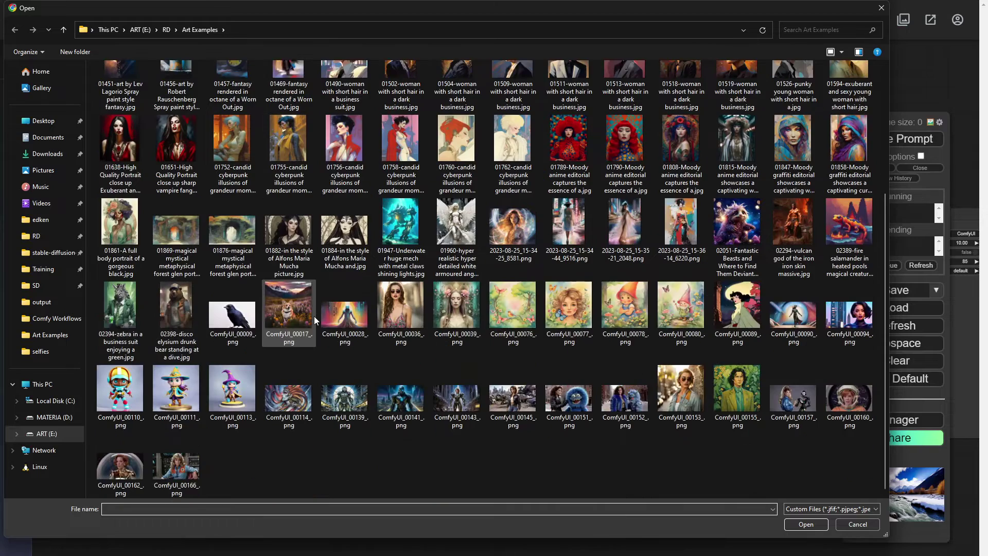
double_click(170, 396)
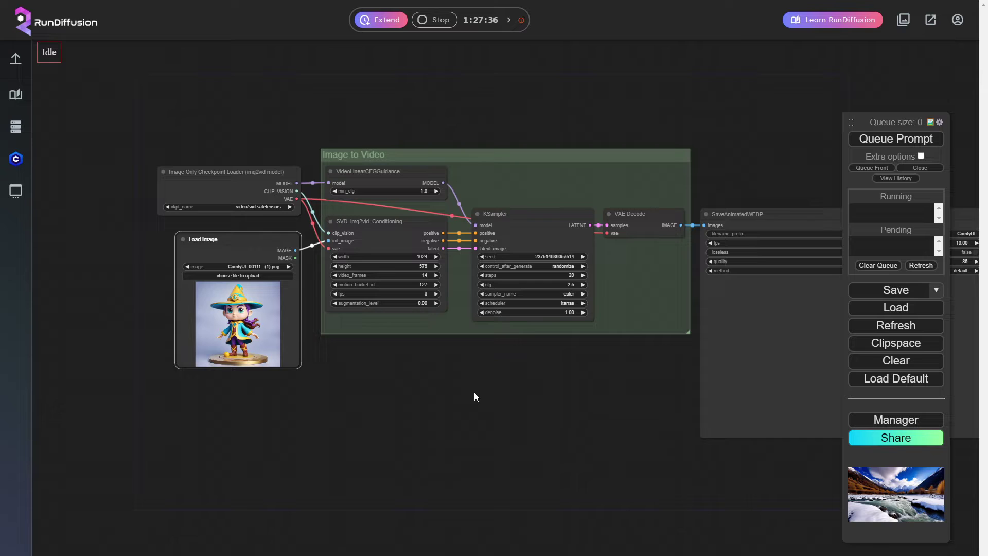
drag(474, 392, 332, 389)
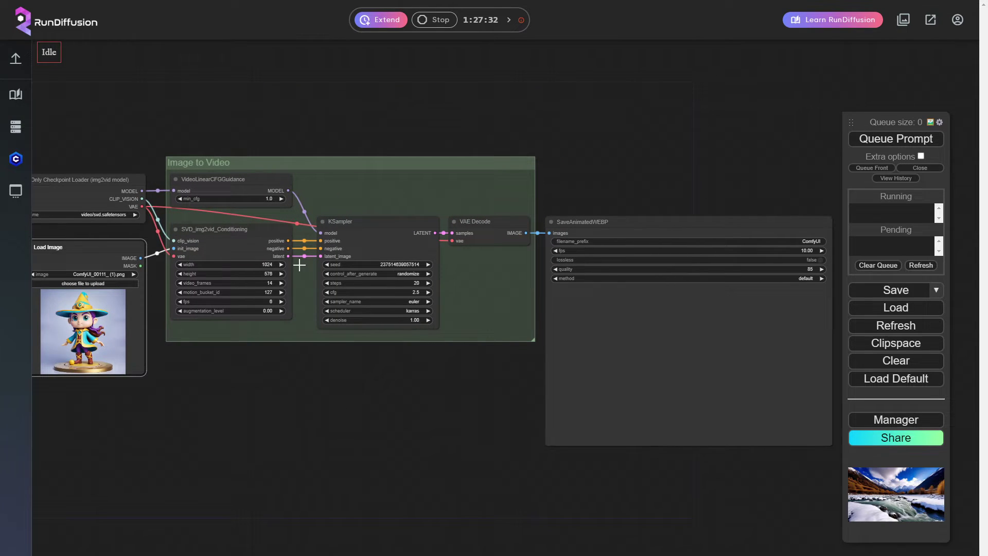
Step: Set the SVD conditioning width and height both to 768
click(269, 264)
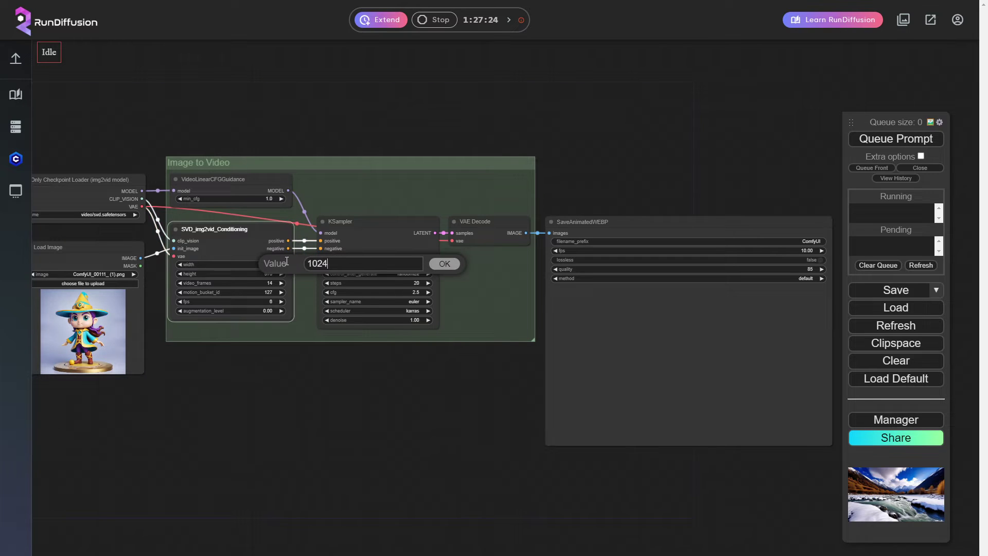
double_click(333, 260)
text(768)
key(Return)
click(268, 275)
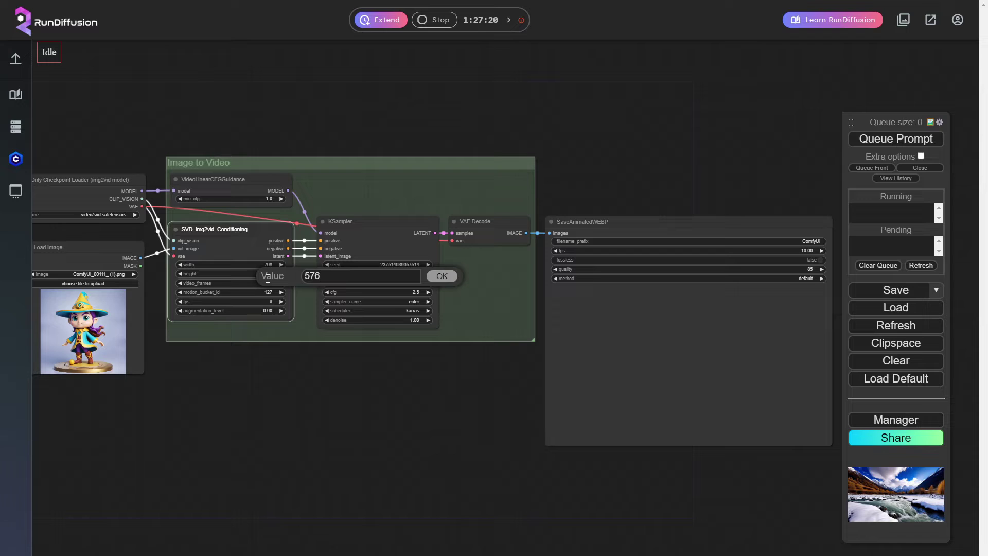
double_click(327, 271)
text(768)
key(Return)
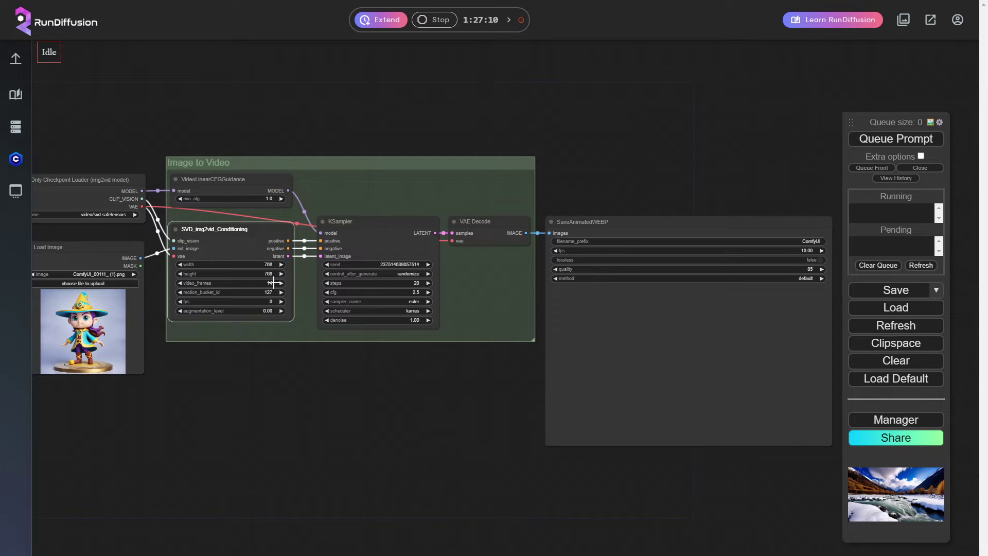
Step: Set the conditioning fps to 10 and motion_bucket_id to 64
click(270, 301)
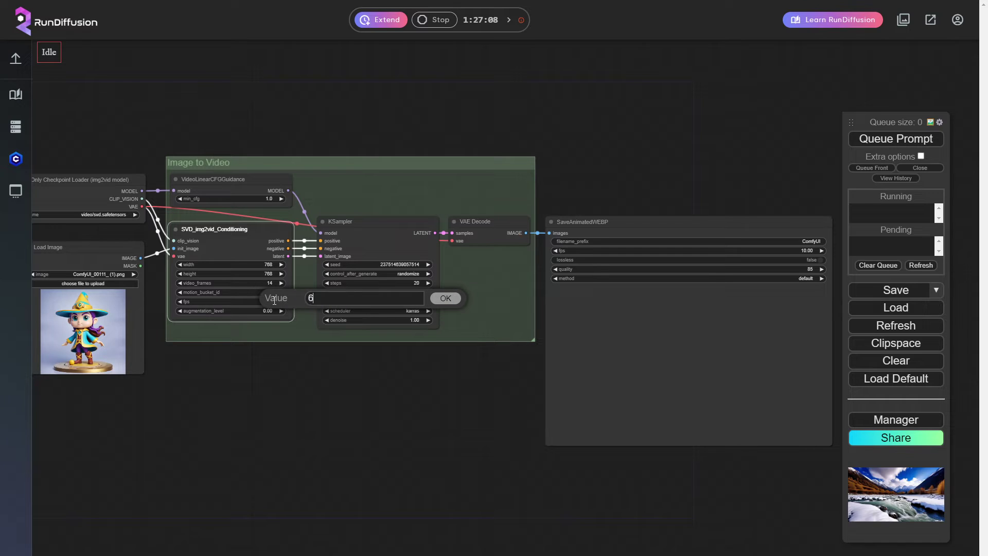
drag(313, 299, 270, 298)
text(10)
key(Return)
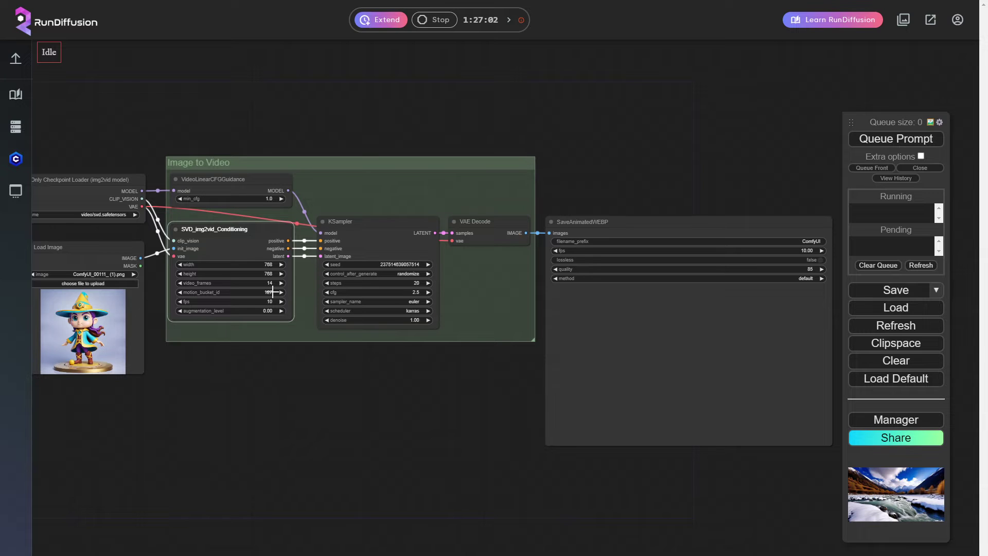
click(271, 292)
drag(337, 287, 275, 287)
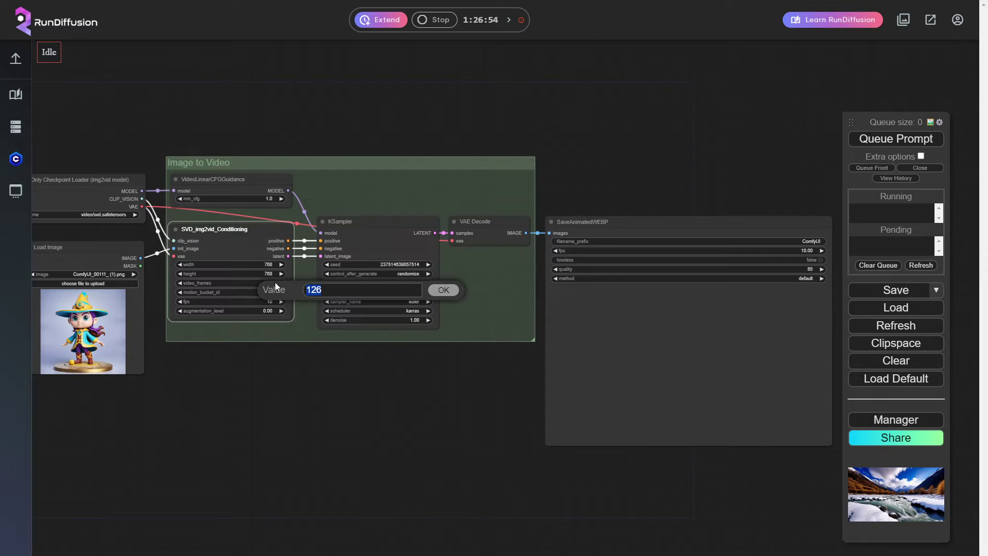
text(64)
key(Return)
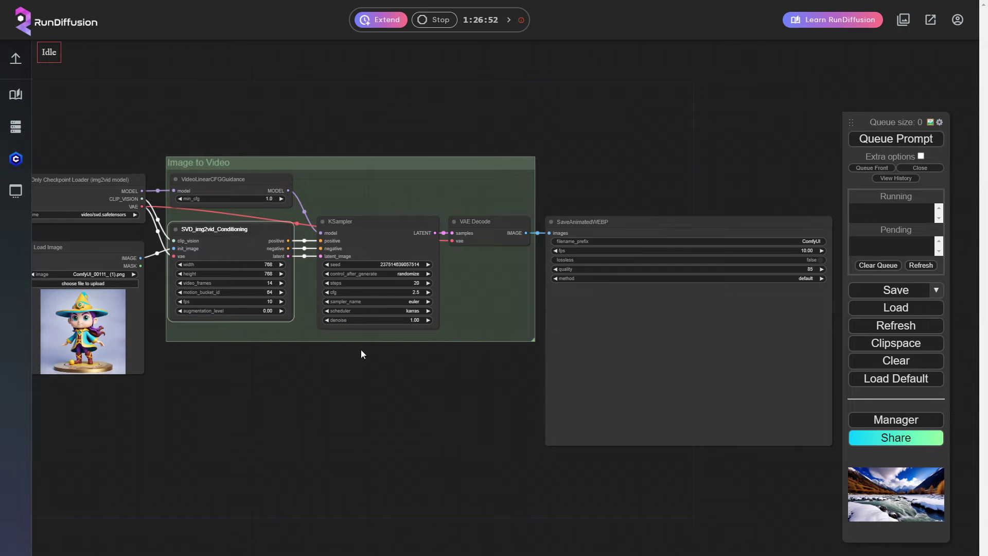
drag(360, 351, 298, 352)
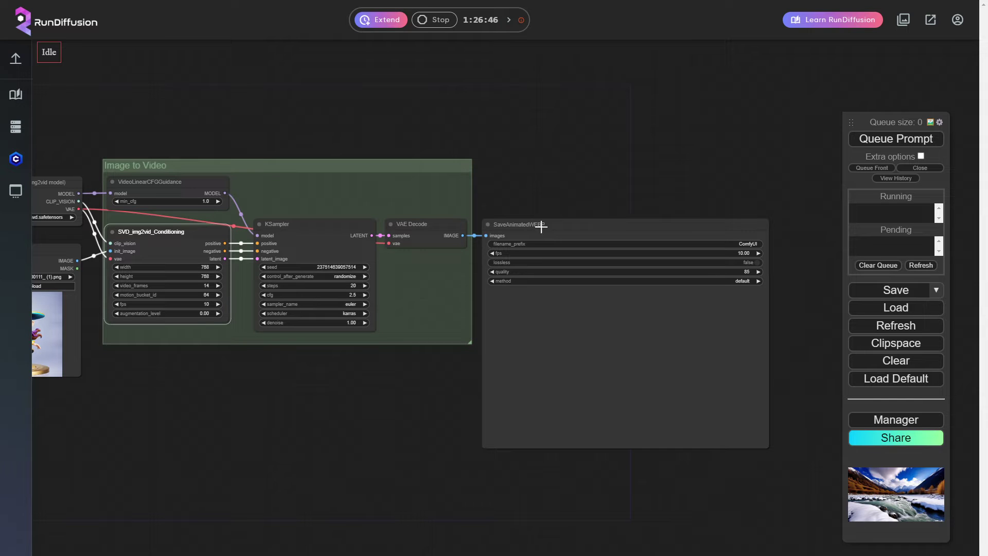
Step: Add a trial Animate Diff Combine node, check its format list, then delete it
double_click(515, 133)
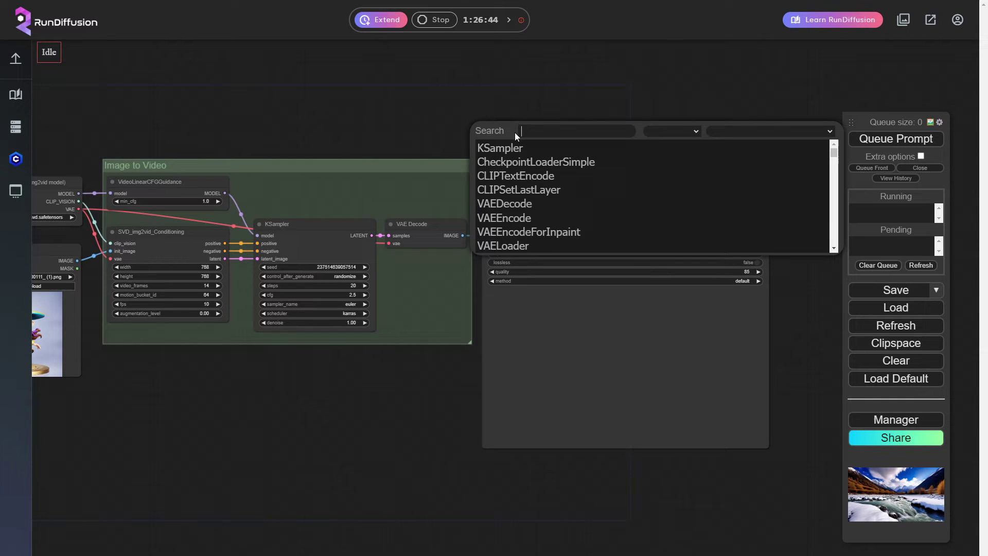
text(animate)
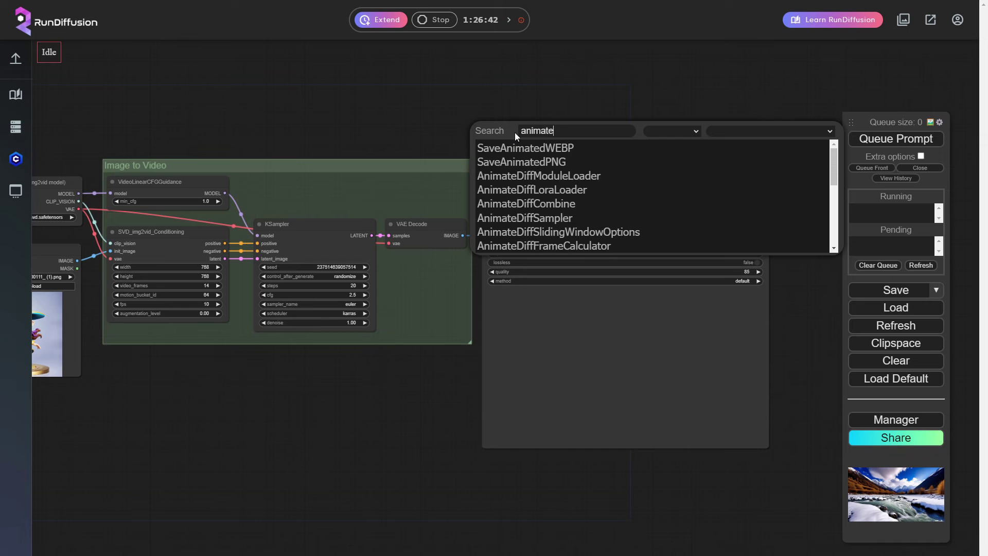
click(542, 204)
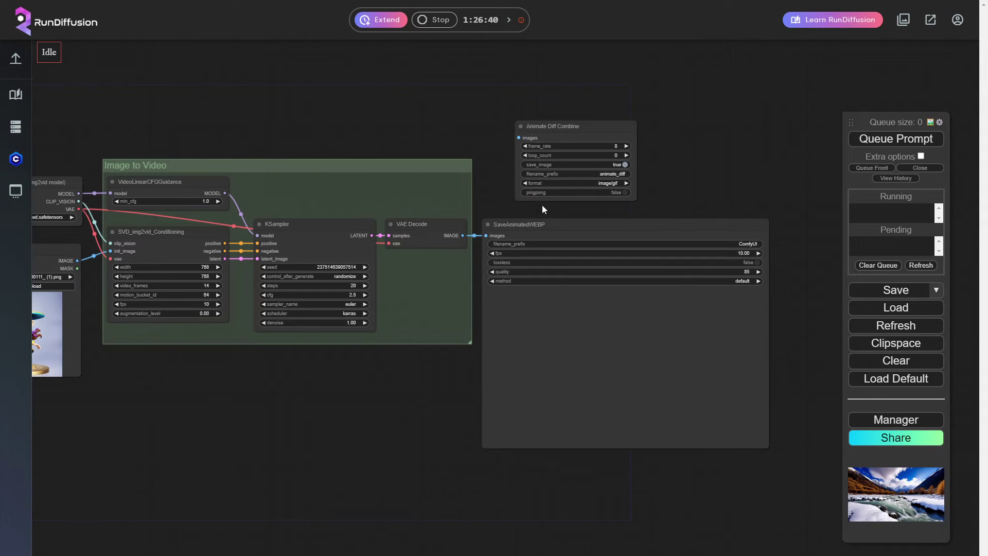
click(566, 123)
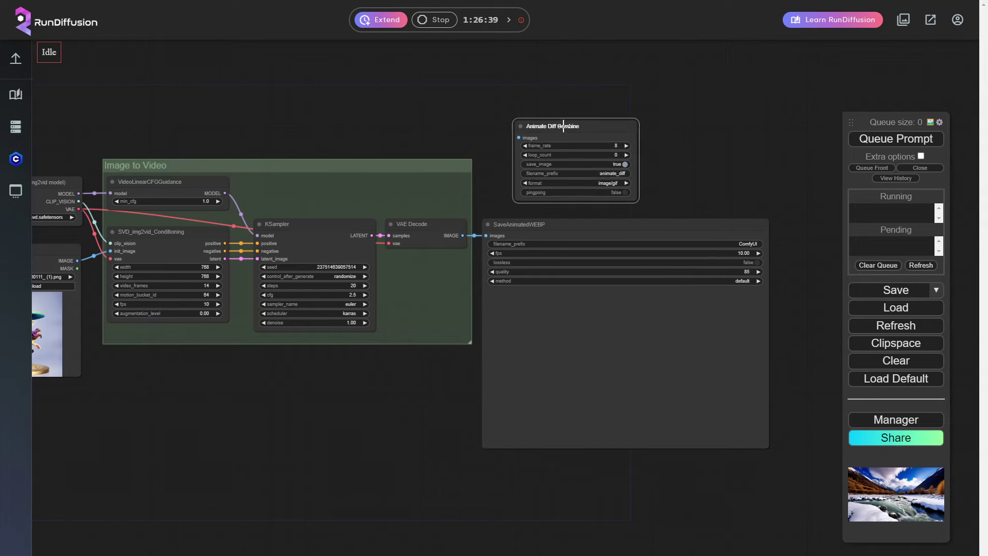
click(611, 184)
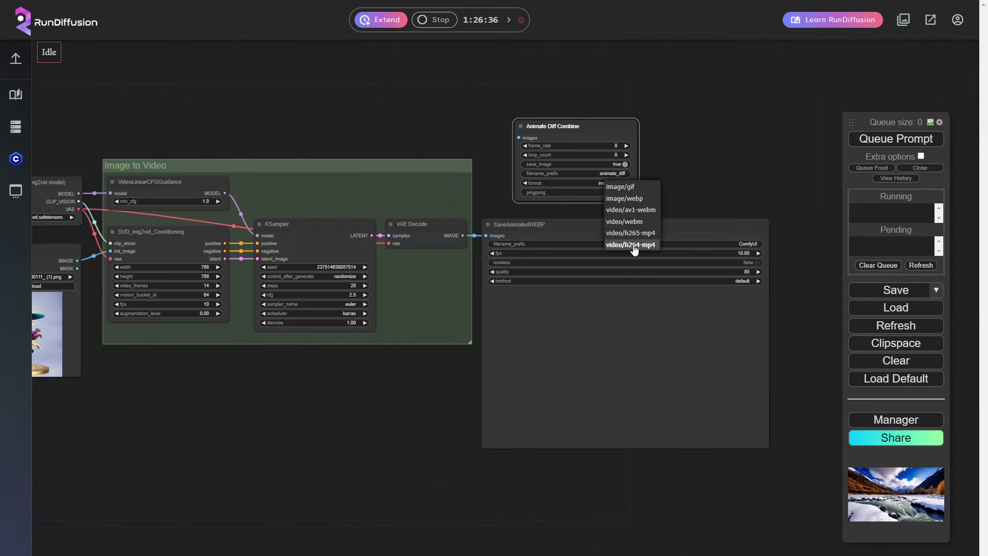
drag(597, 121, 596, 125)
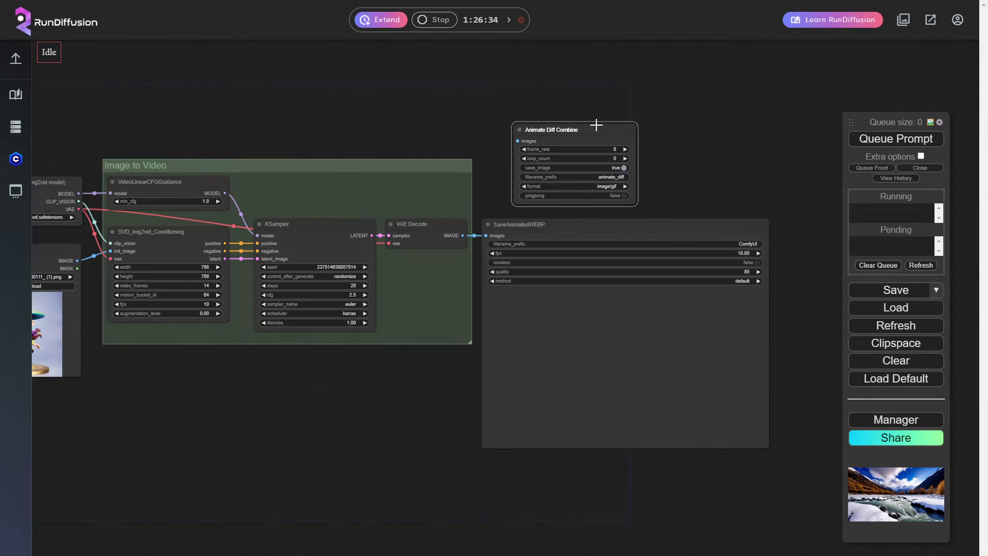
key(Delete)
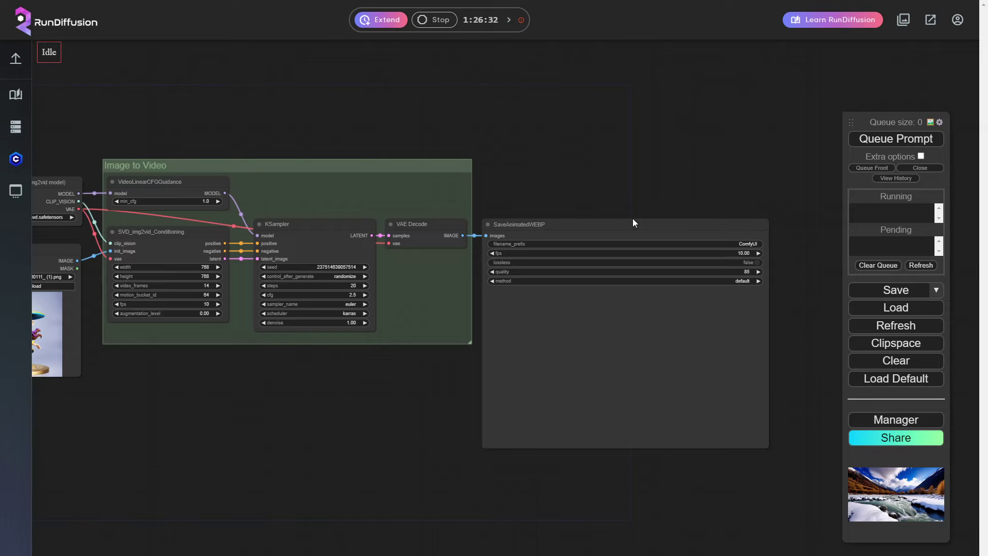
Step: Queue the workflow for generation and bring the VLC window playing SVD_00001_.mp4 into view
click(878, 143)
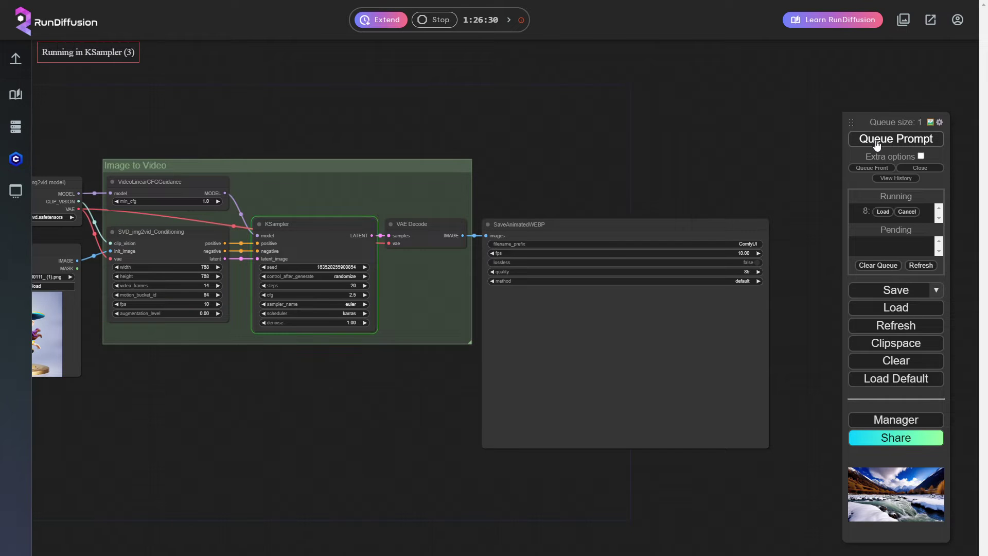
drag(227, 416, 328, 417)
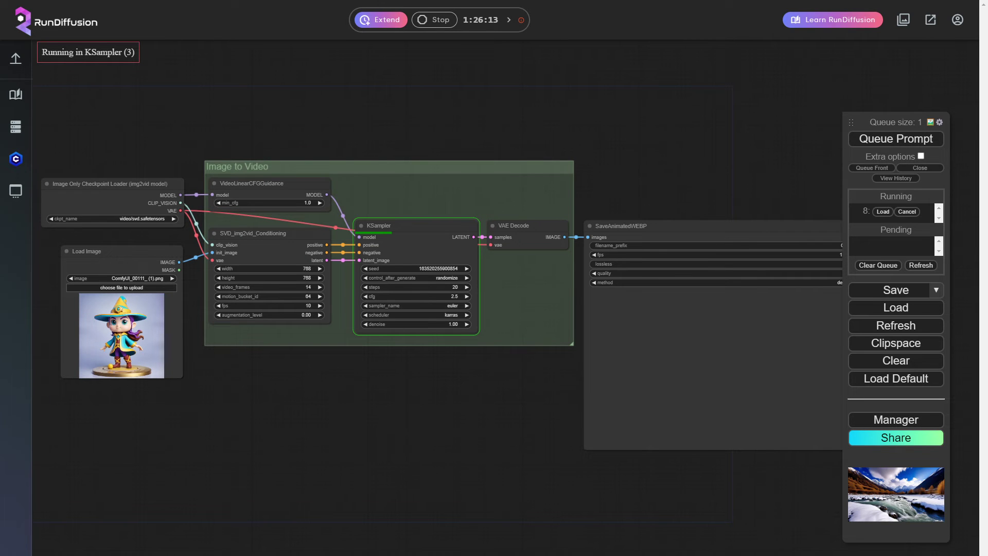
drag(73, 234, 296, 171)
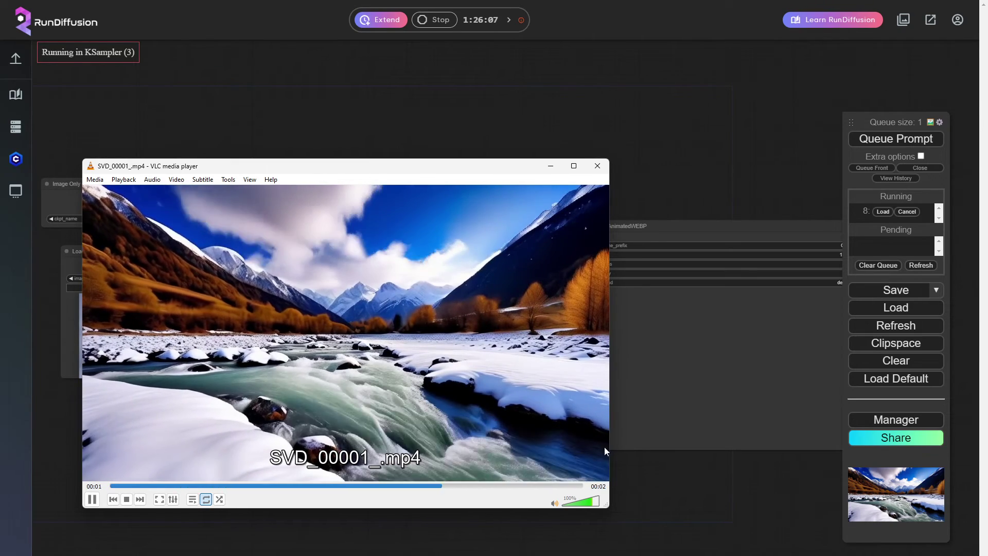
Step: Close the four older sample clips in VLC, leaving the wizard clip SDV-_00009.mp4 playing
click(598, 166)
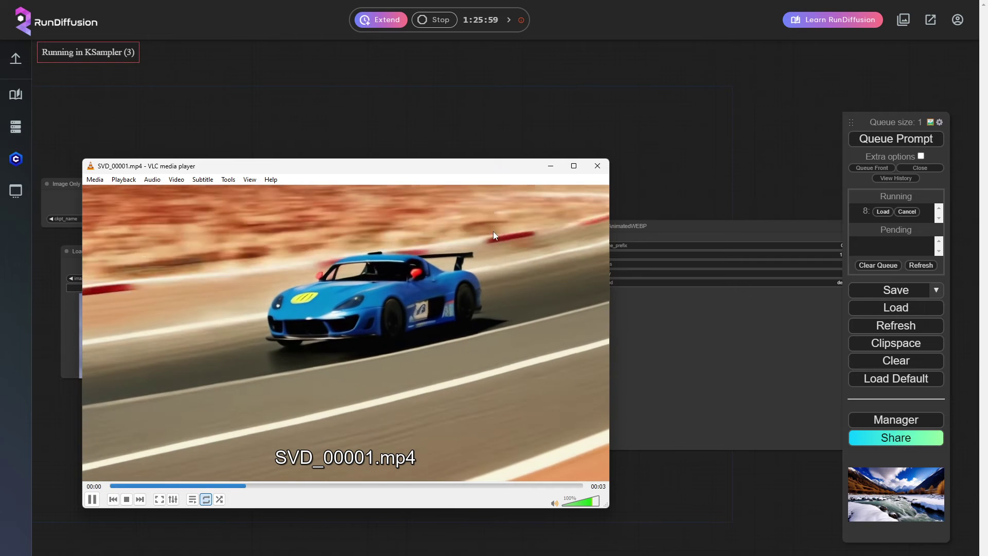
click(598, 166)
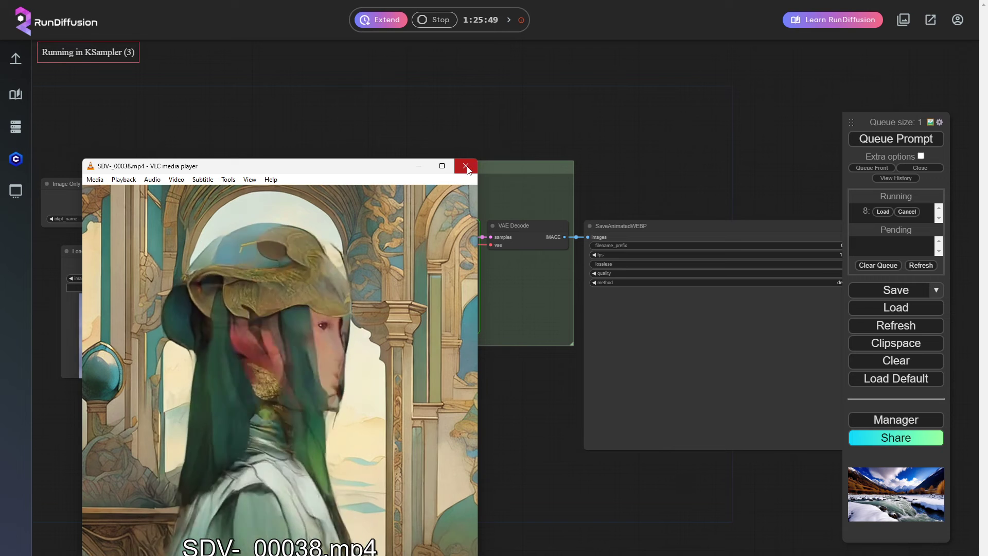
click(466, 166)
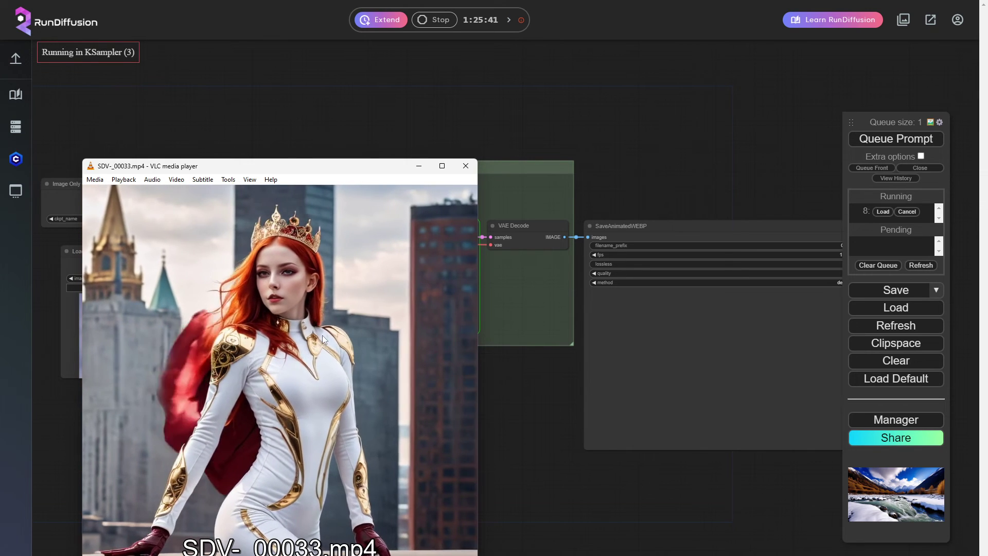
click(466, 166)
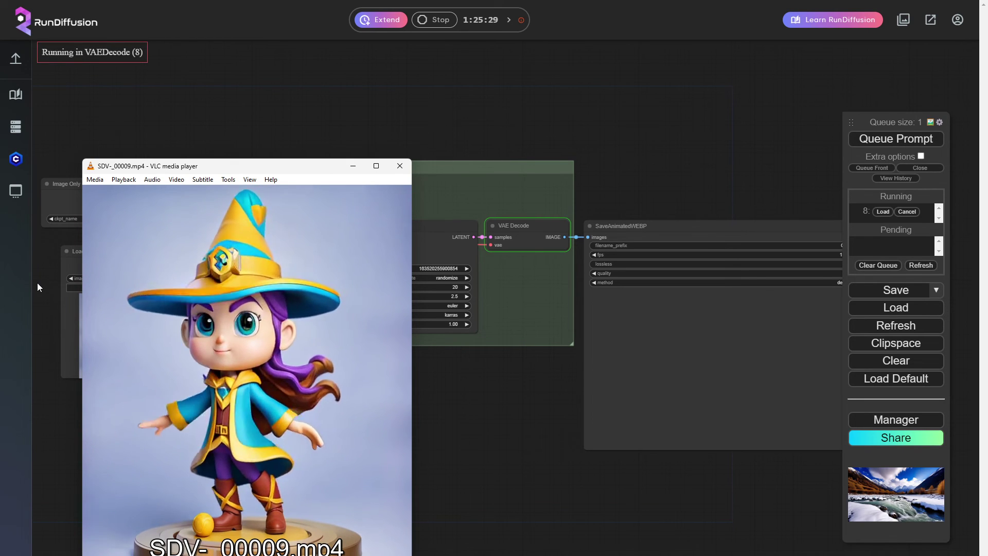
Step: Close the VLC player and view the finished wizard animation in the SaveAnimatedWEBP node
click(403, 172)
drag(522, 414, 46, 376)
scroll(214, 331, up, 6)
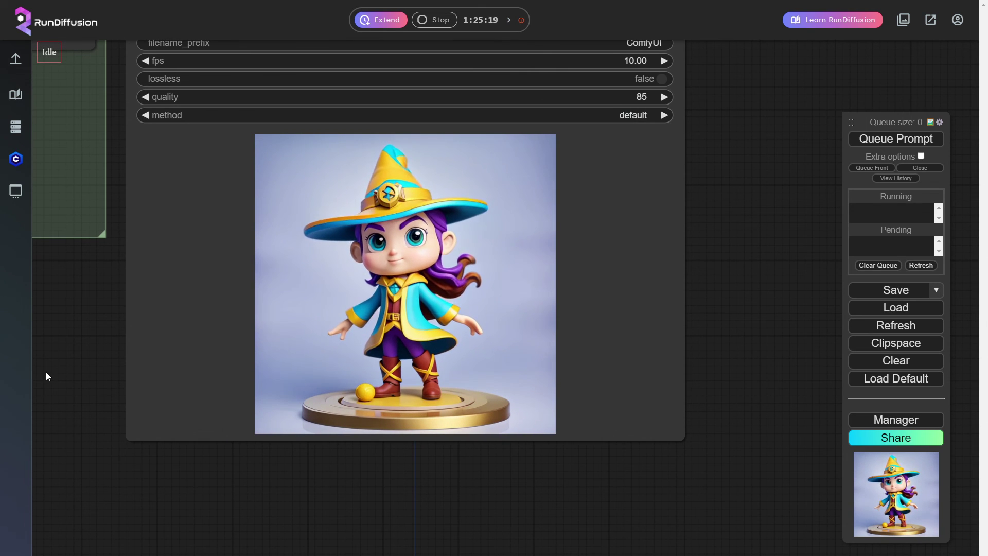
scroll(49, 363, down, 4)
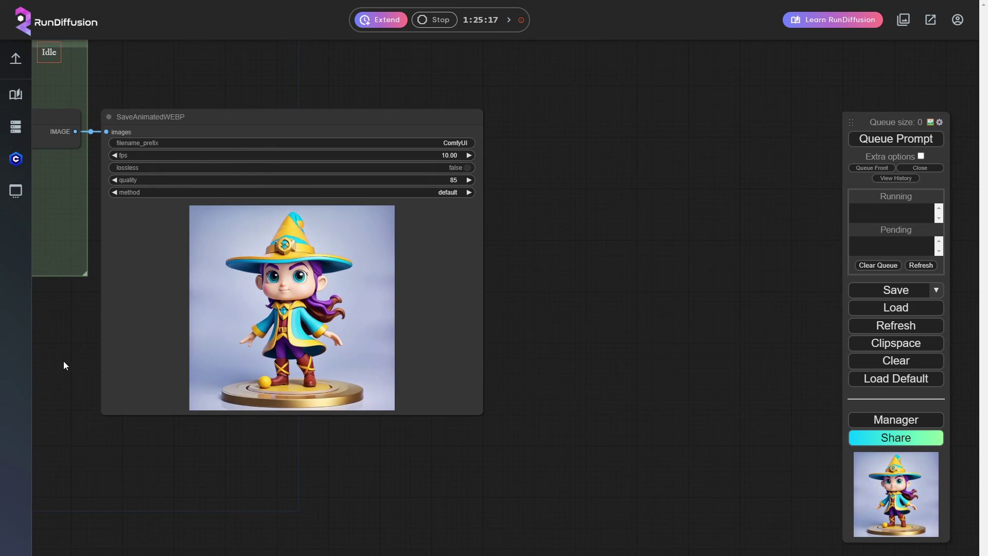
drag(64, 361, 196, 364)
scroll(327, 412, down, 5)
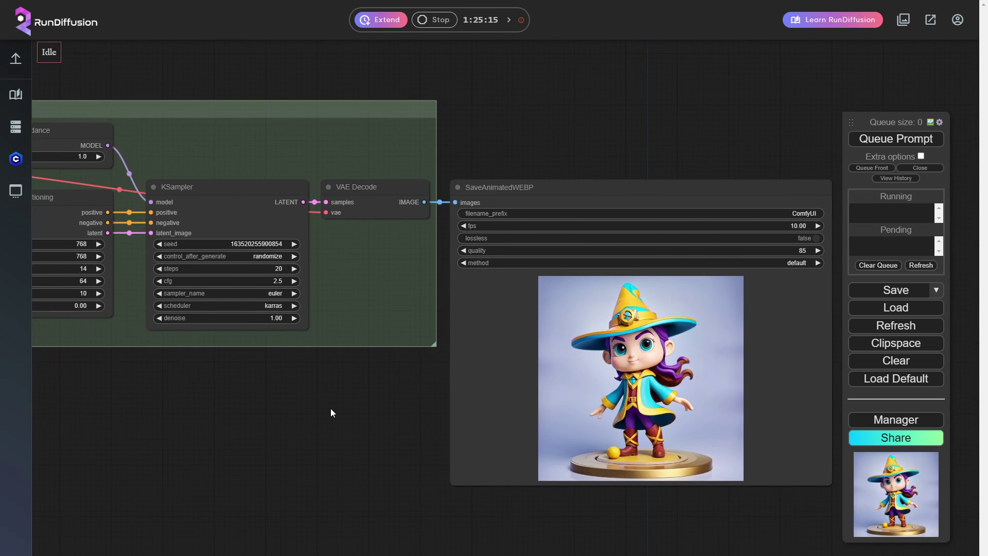
scroll(330, 408, up, 4)
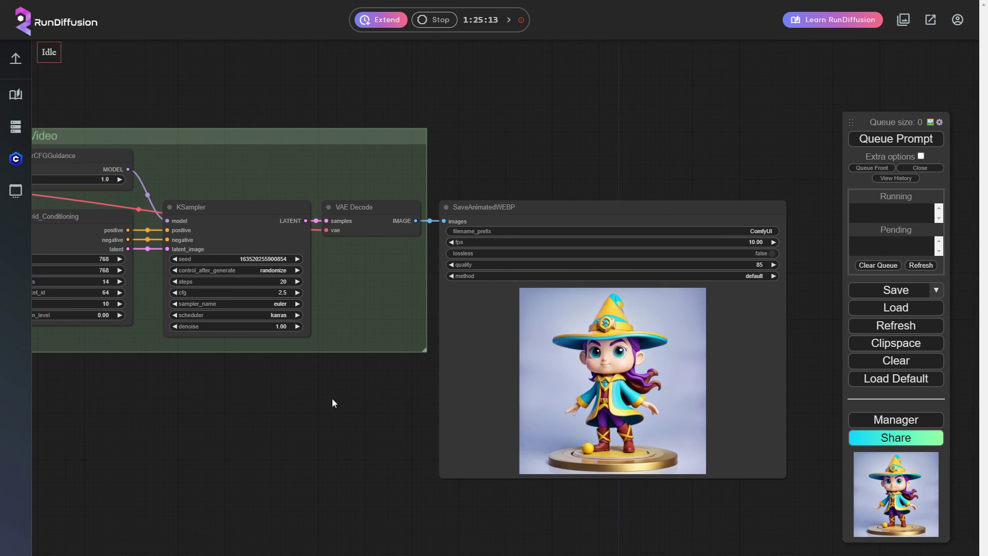
drag(188, 386, 402, 414)
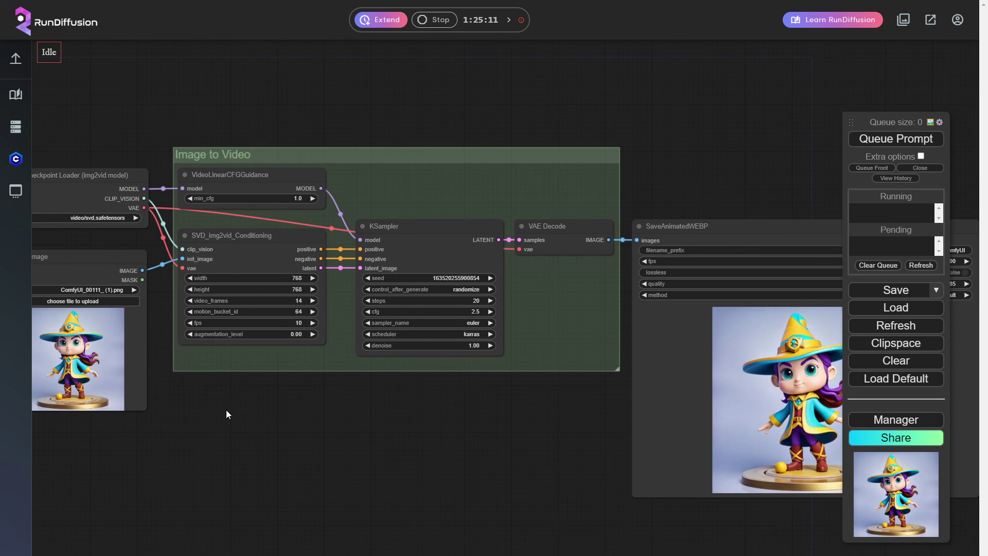
drag(109, 229, 204, 234)
drag(532, 470, 205, 453)
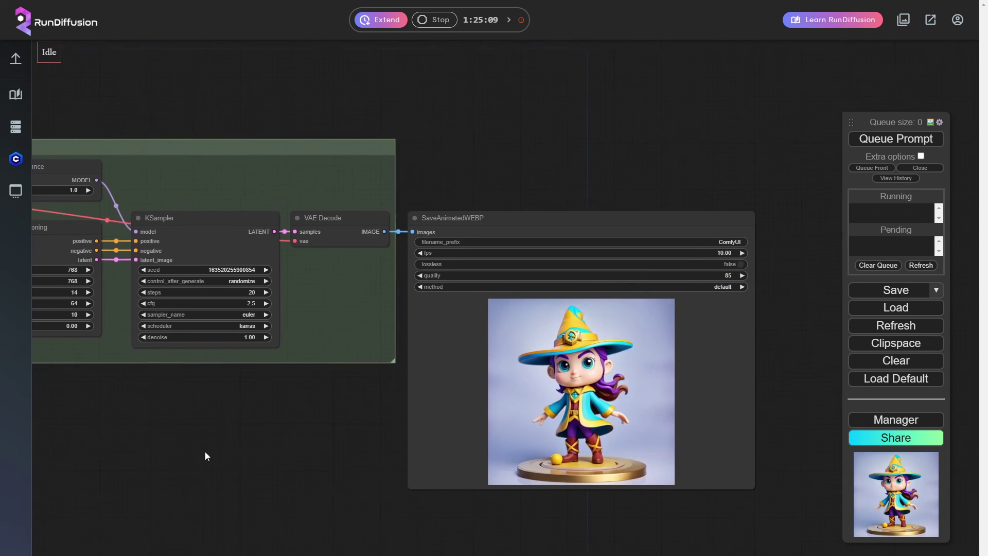